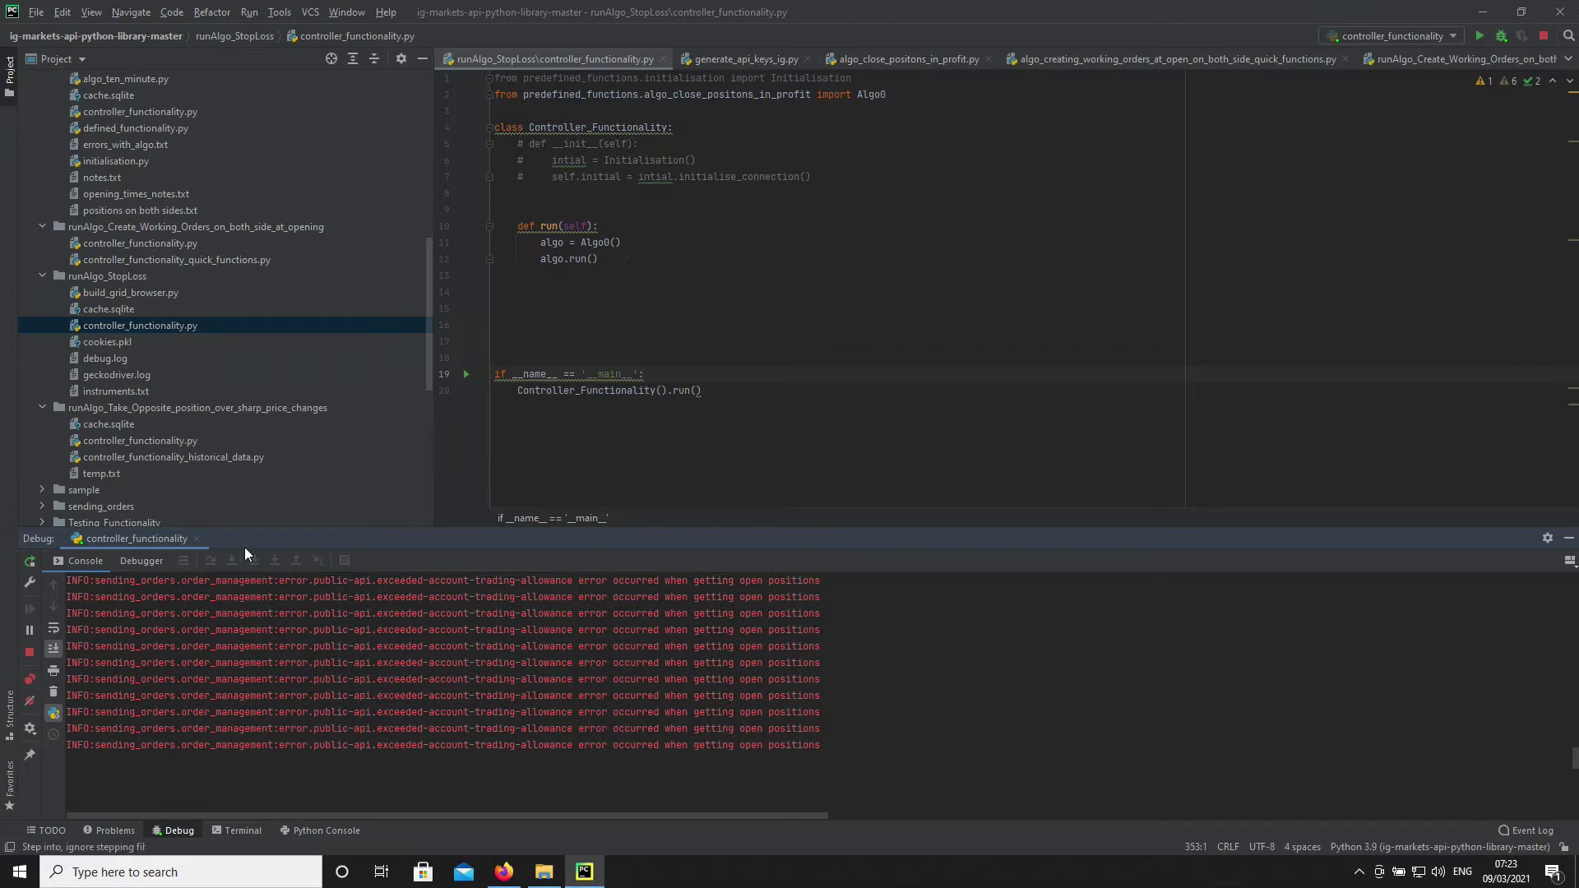
Stop the erroring bot run, relaunch the main block under the debugger, and inspect Algo0's run method.
click(467, 383)
click(1543, 34)
click(467, 374)
click(549, 402)
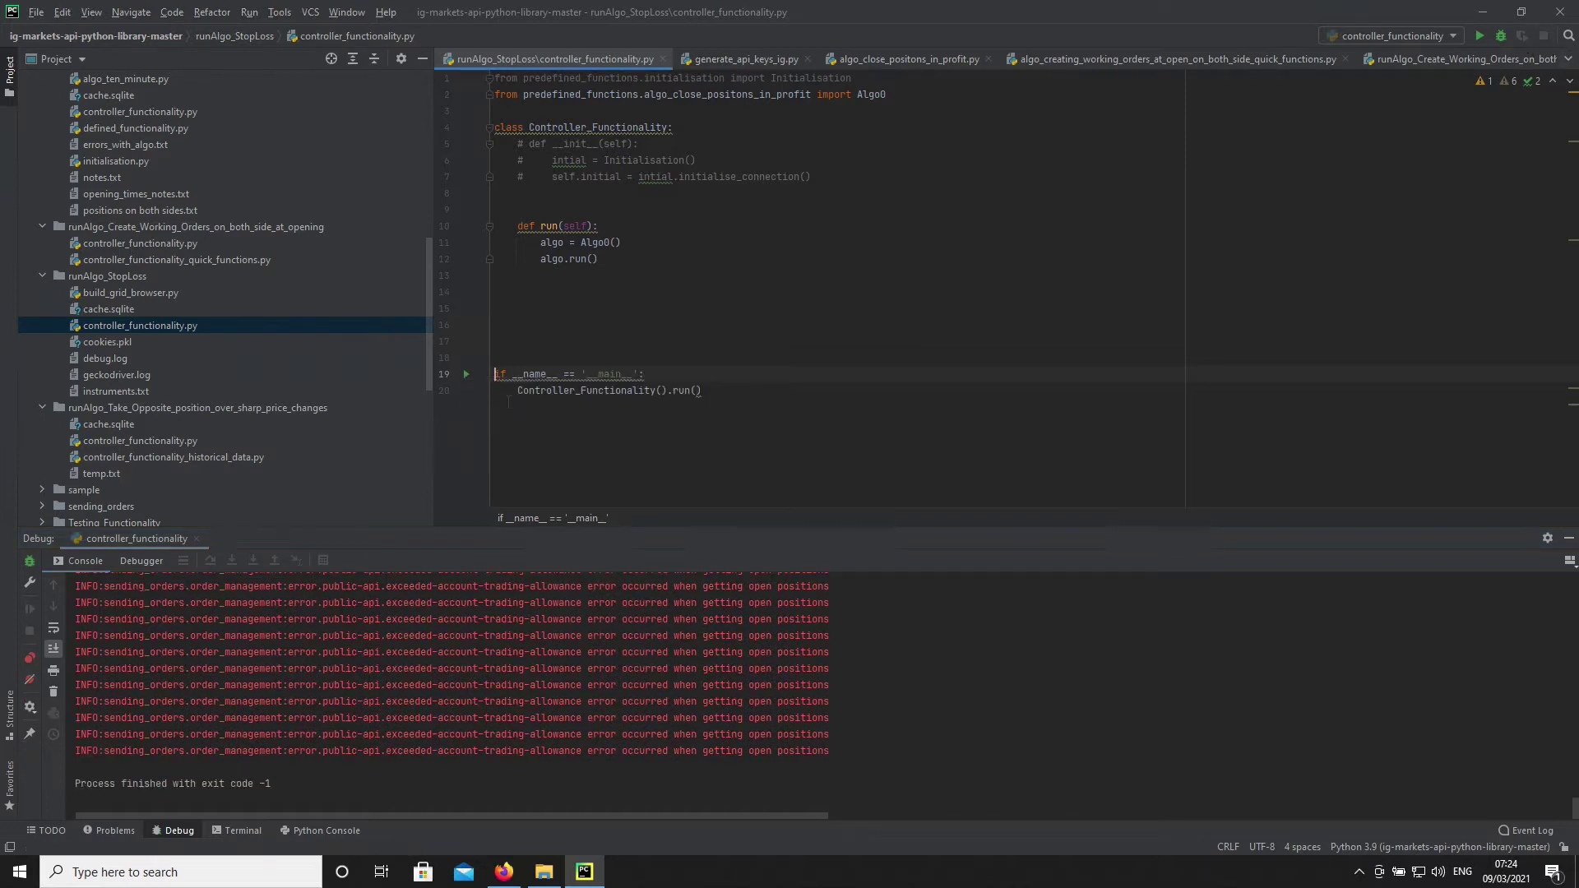
ctrl+click(577, 260)
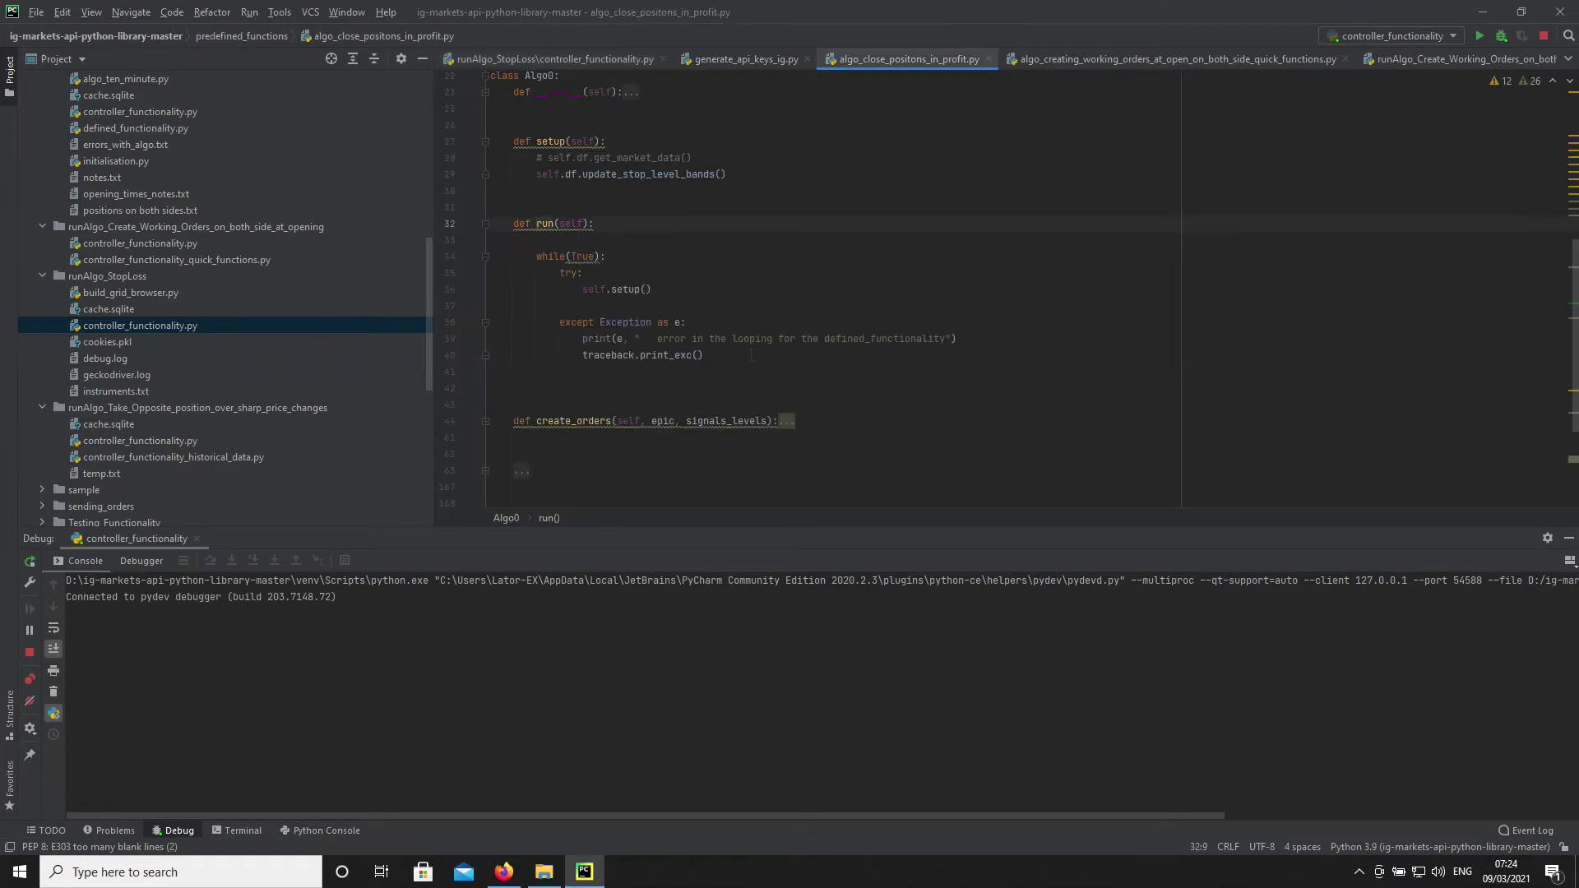
scroll(750, 356, down, 3)
scroll(751, 354, up, 7)
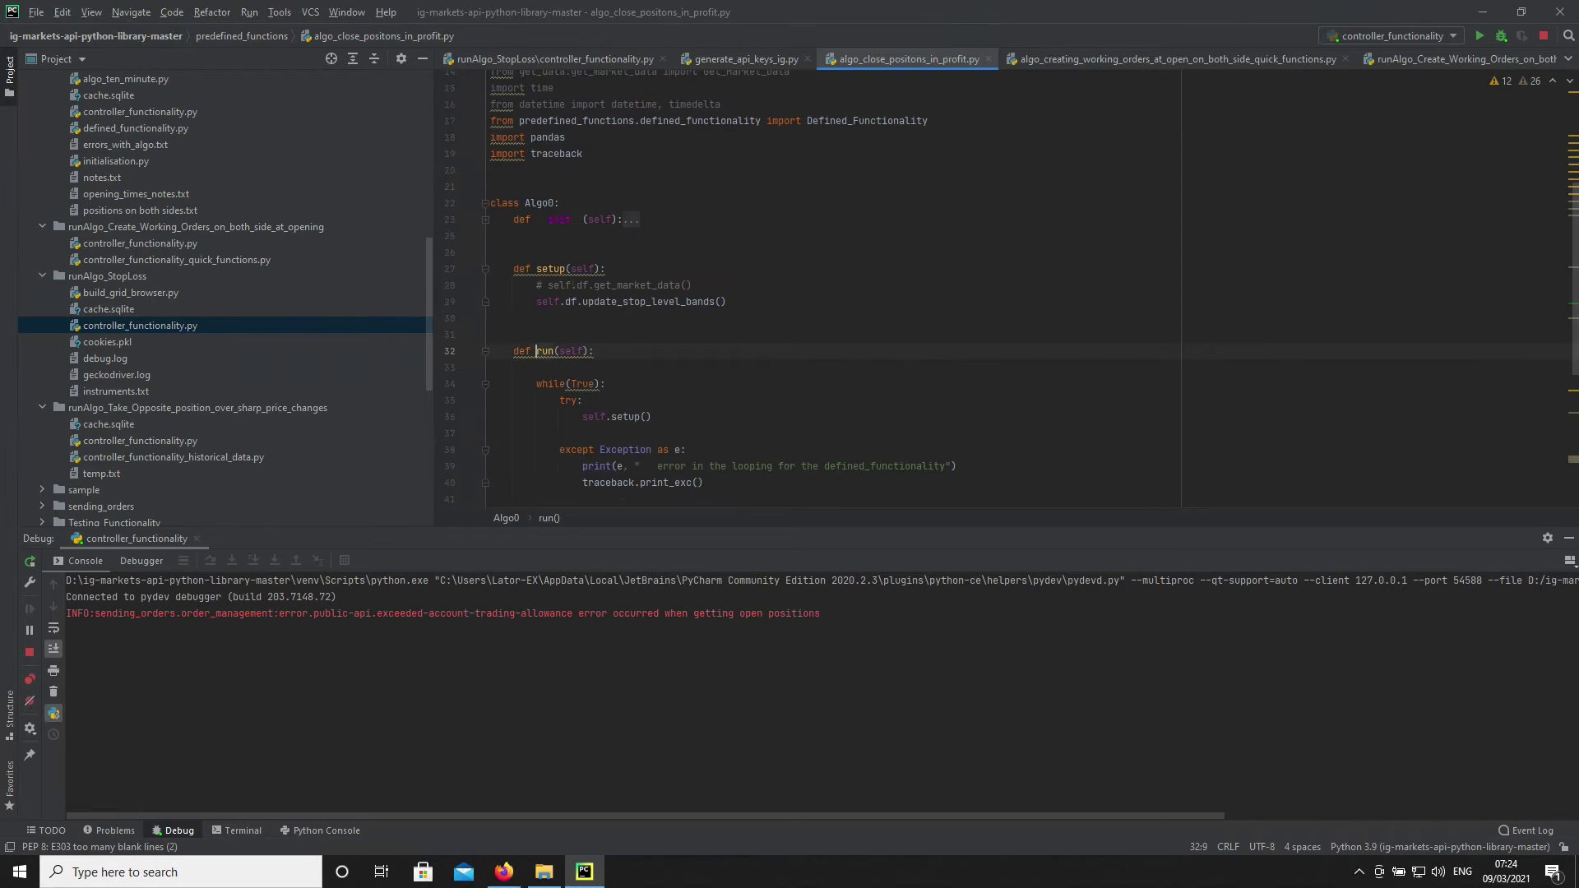
scroll(750, 354, down, 1)
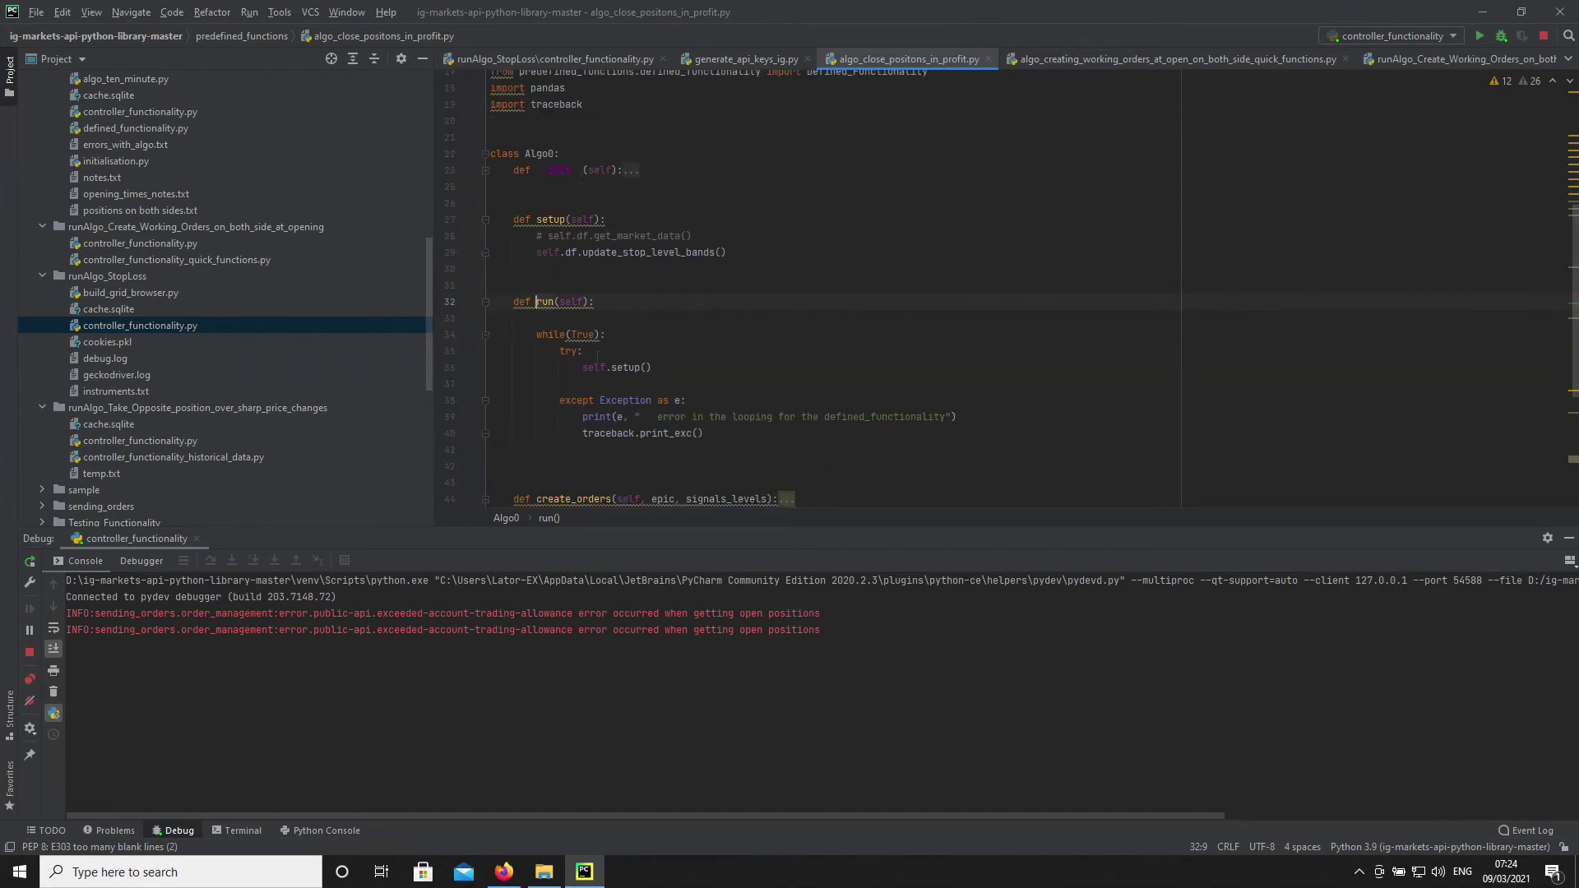
Jump to update_stop_level_bands in defined_functionality.py and bring up the IG trading window.
ctrl+click(642, 252)
scroll(934, 434, down, 3)
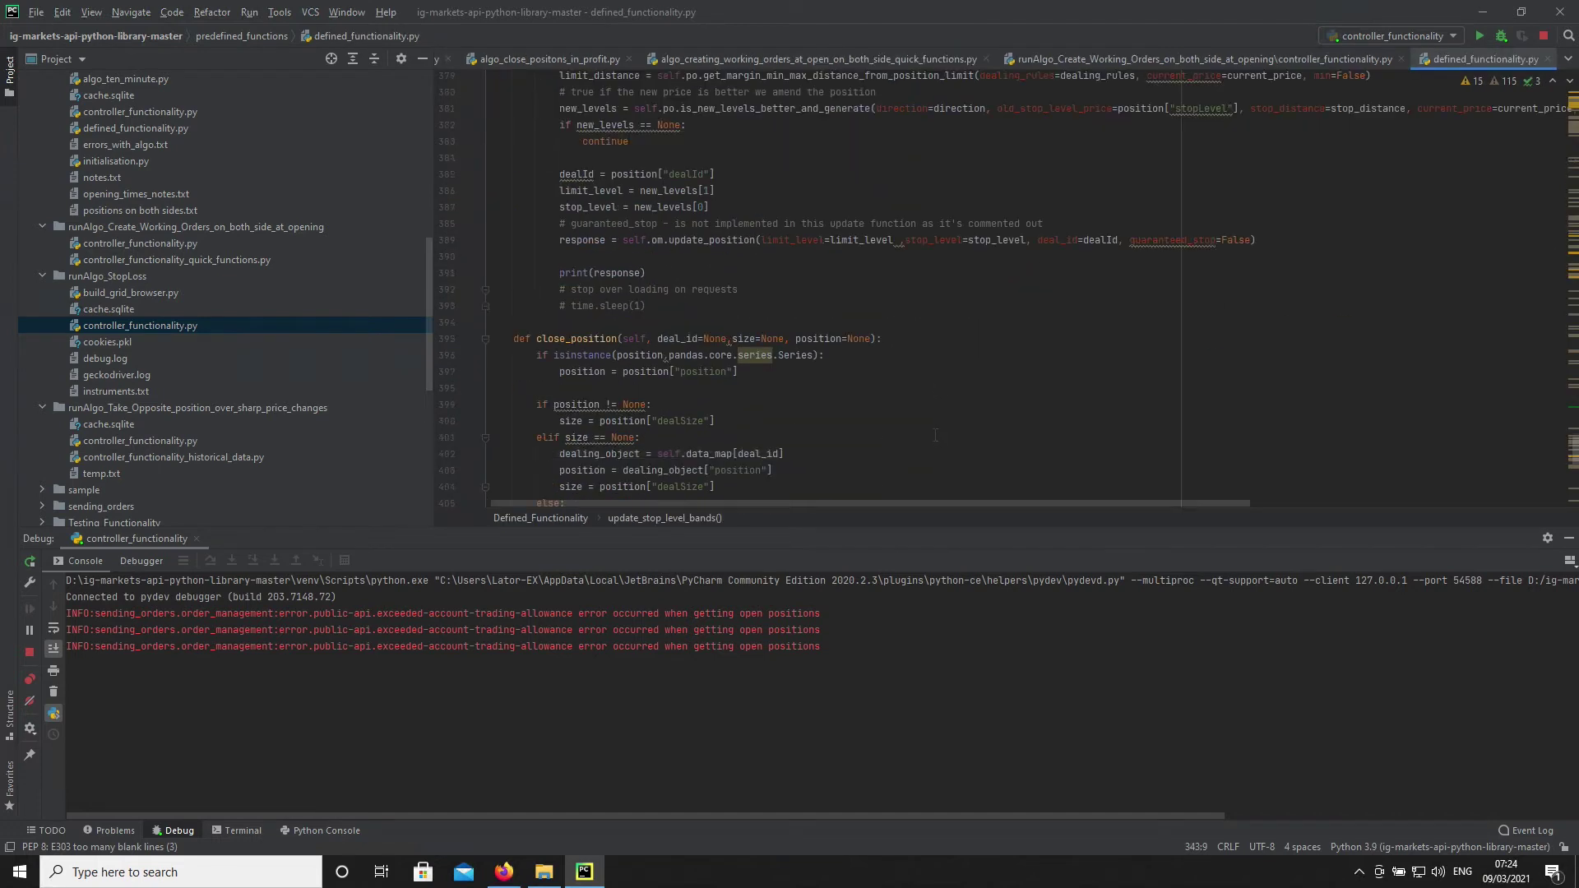
scroll(934, 435, up, 3)
scroll(934, 434, up, 2)
scroll(934, 434, up, 1)
scroll(933, 434, up, 2)
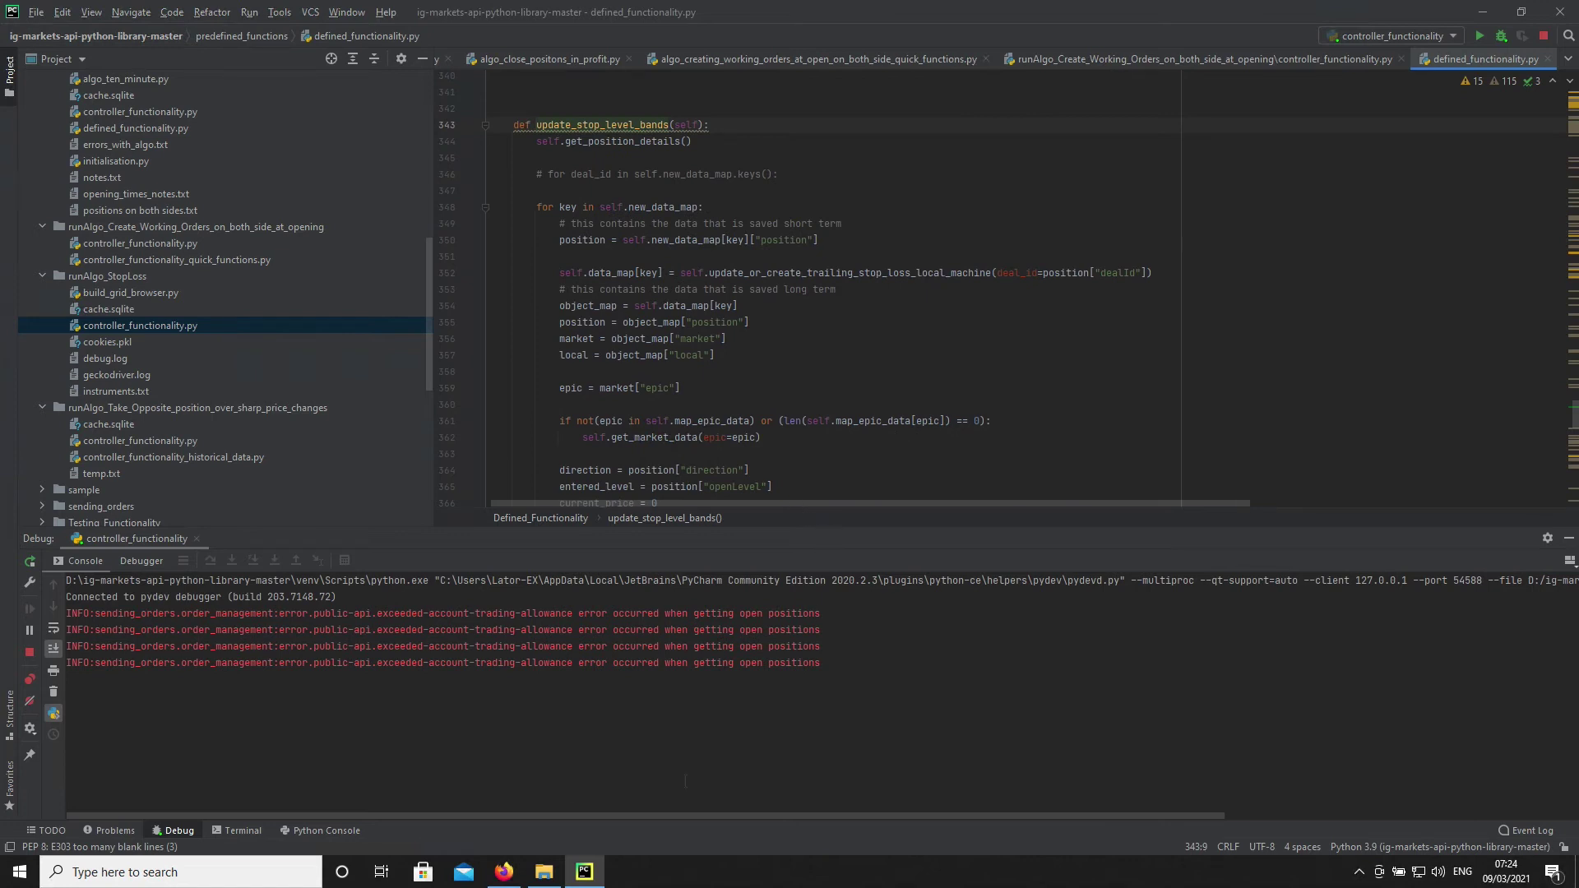
mouse_move(504, 872)
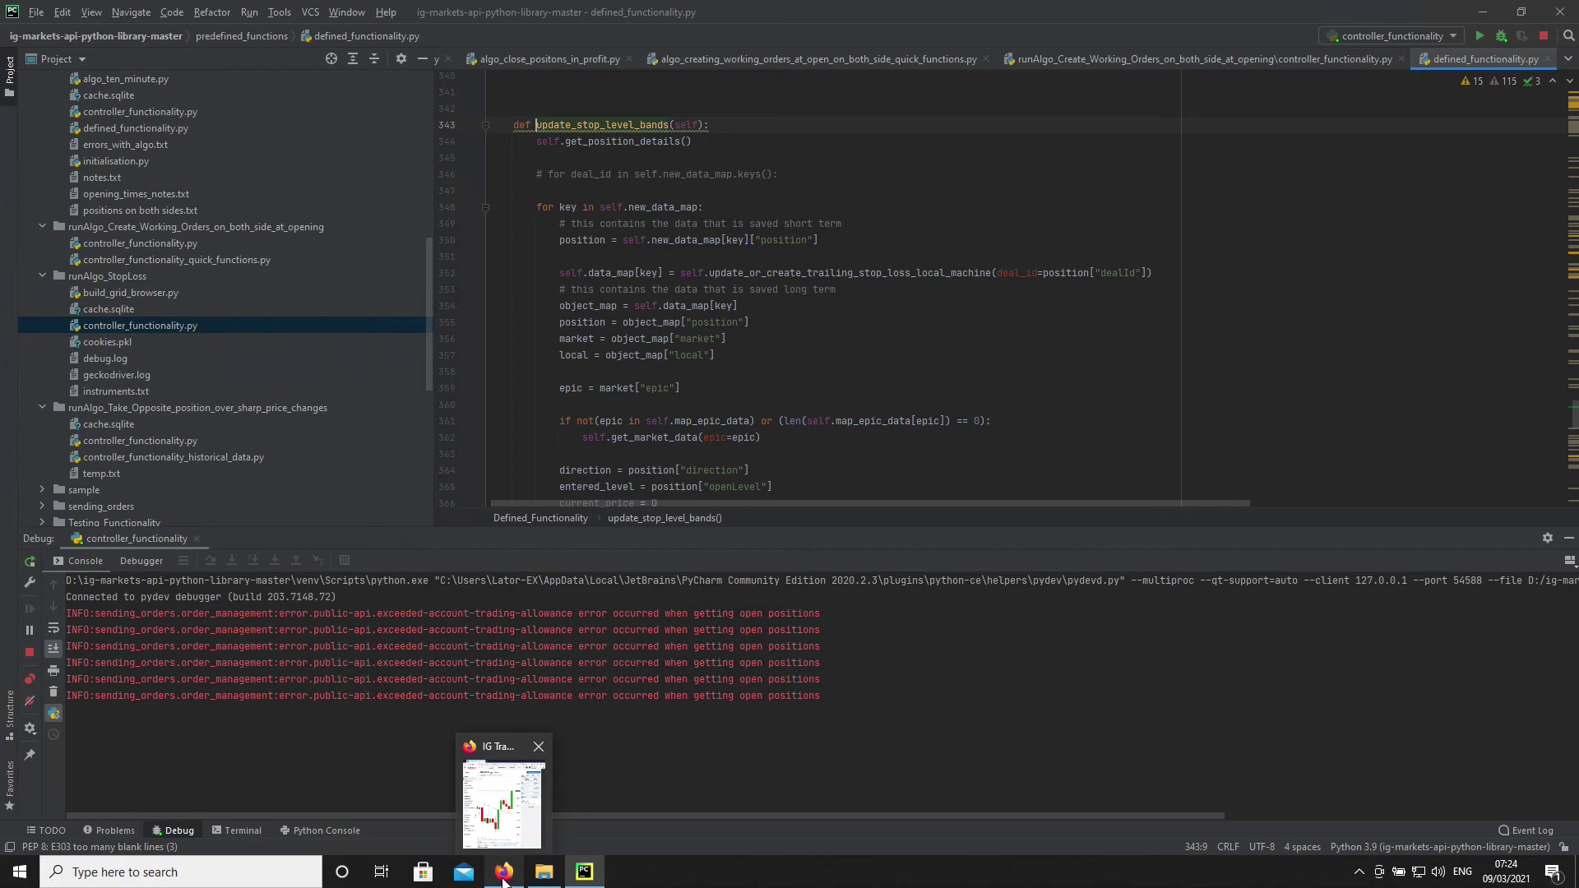
click(505, 872)
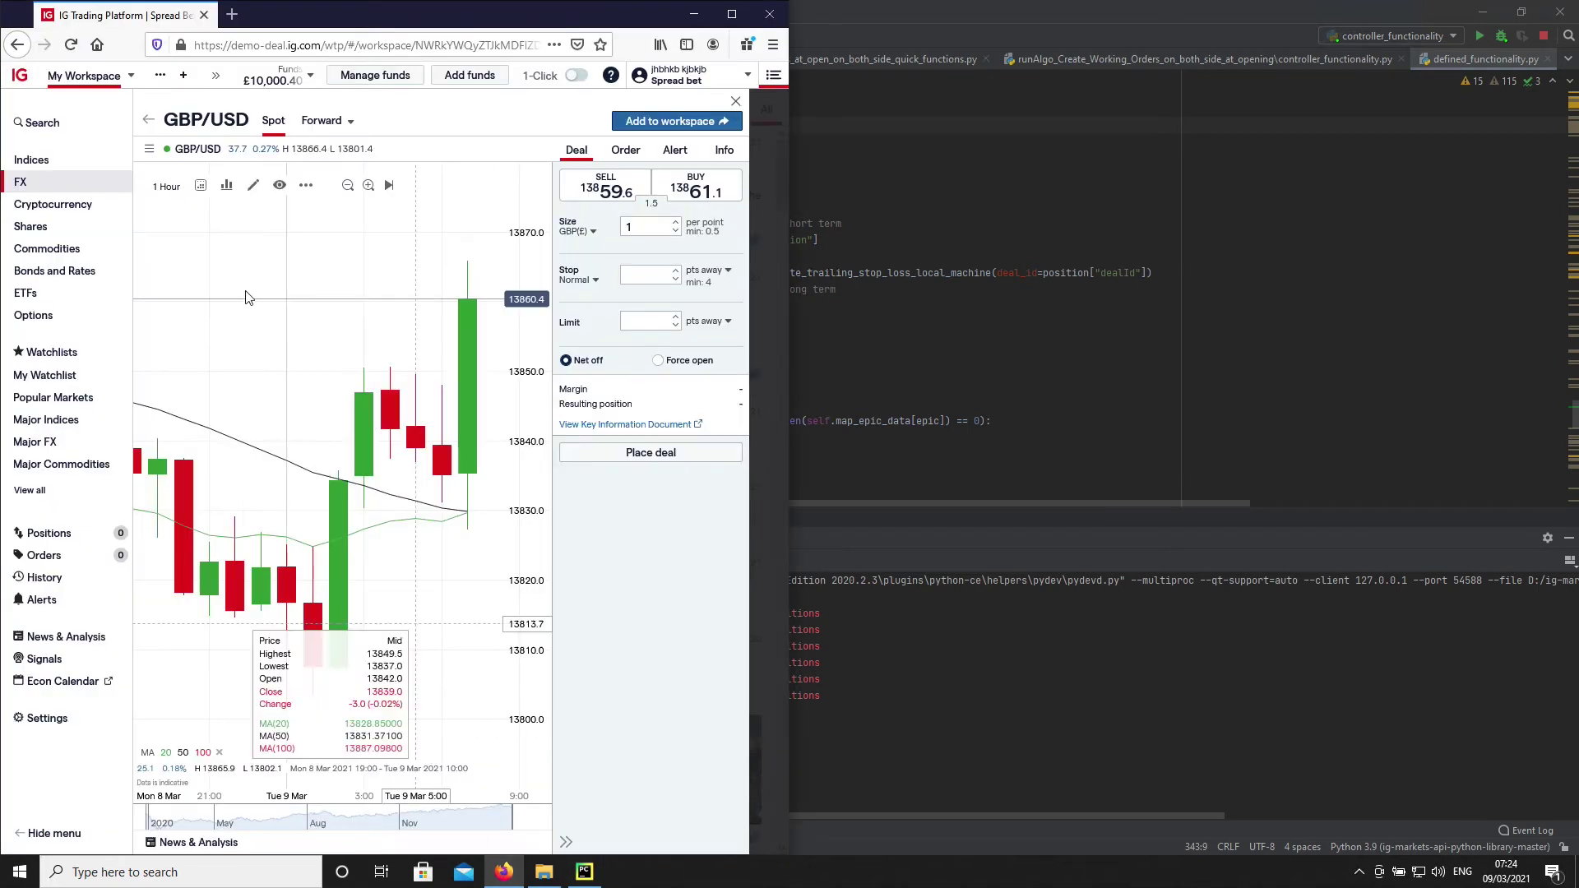
Place a £1-per-point GBP/USD buy and drag its stop about 37 points below entry.
click(656, 188)
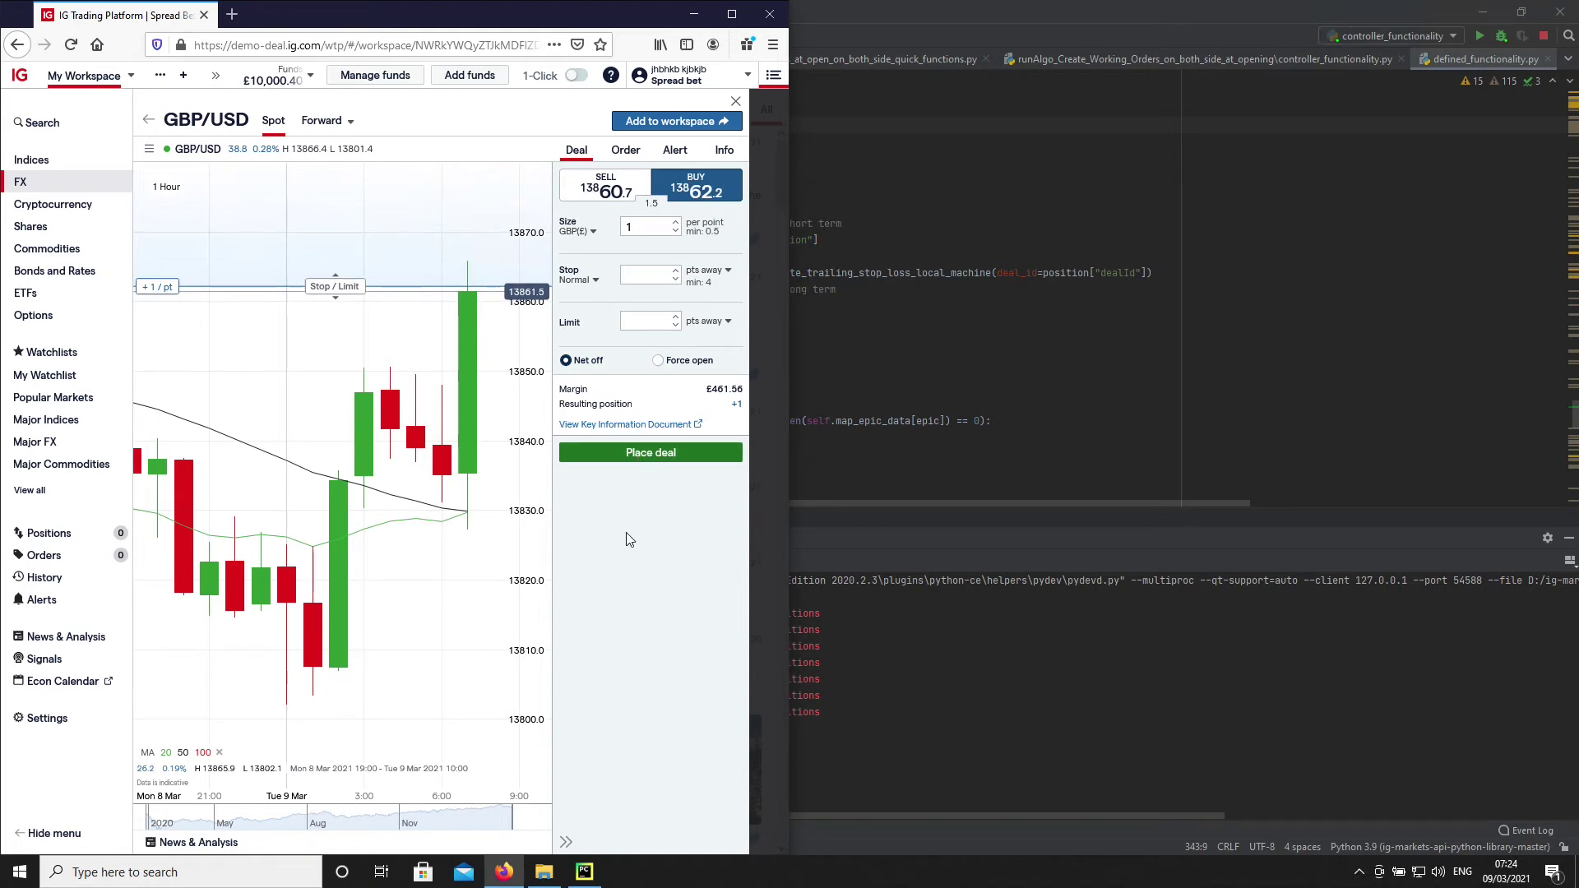
click(896, 12)
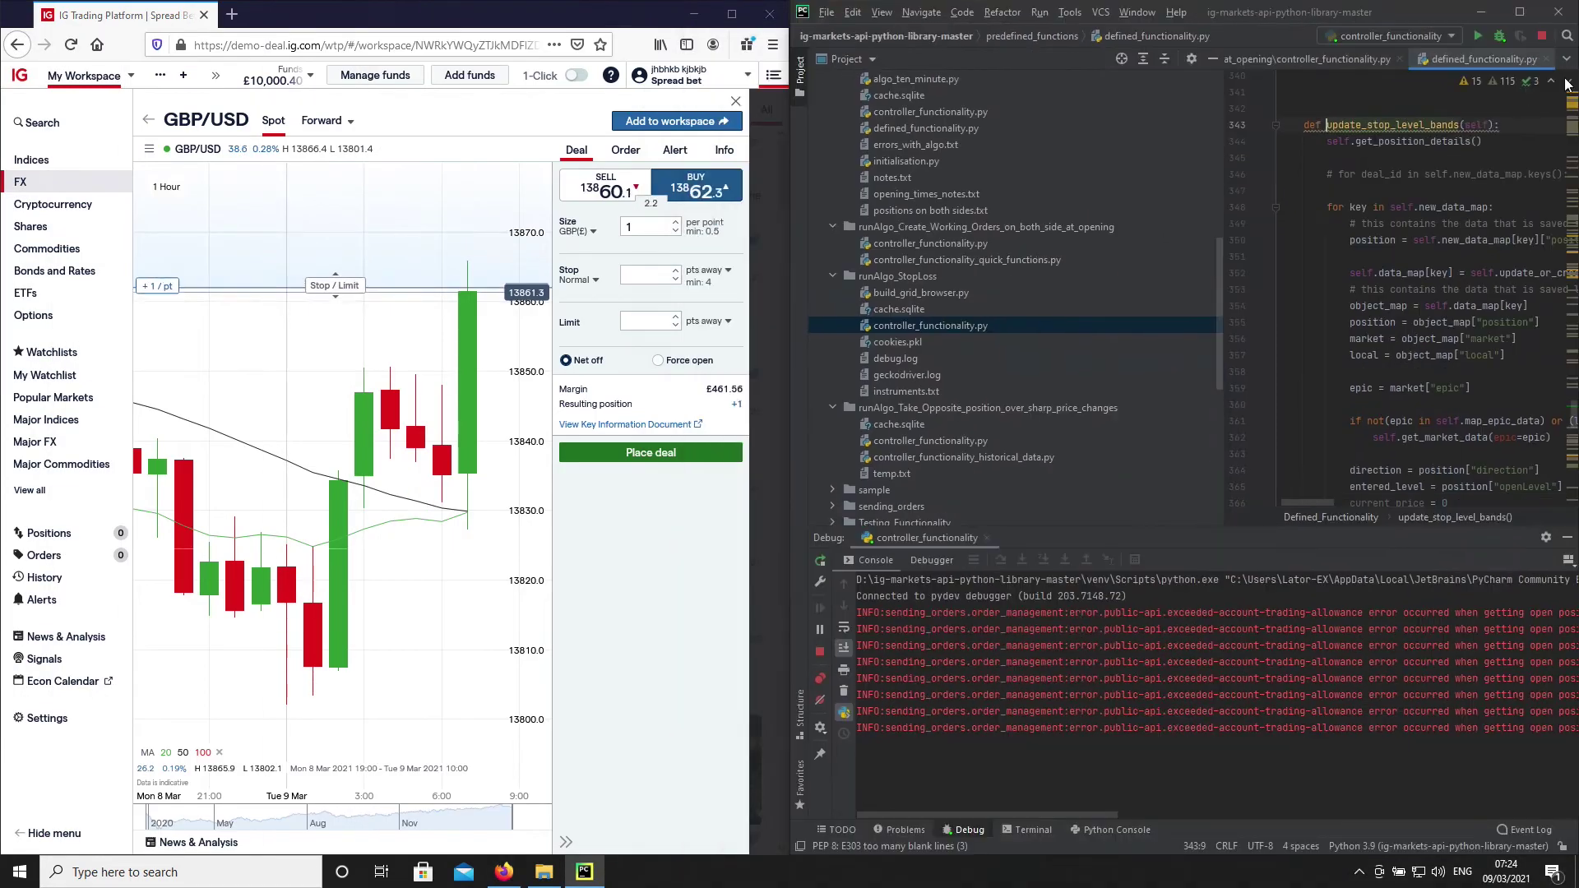
click(605, 453)
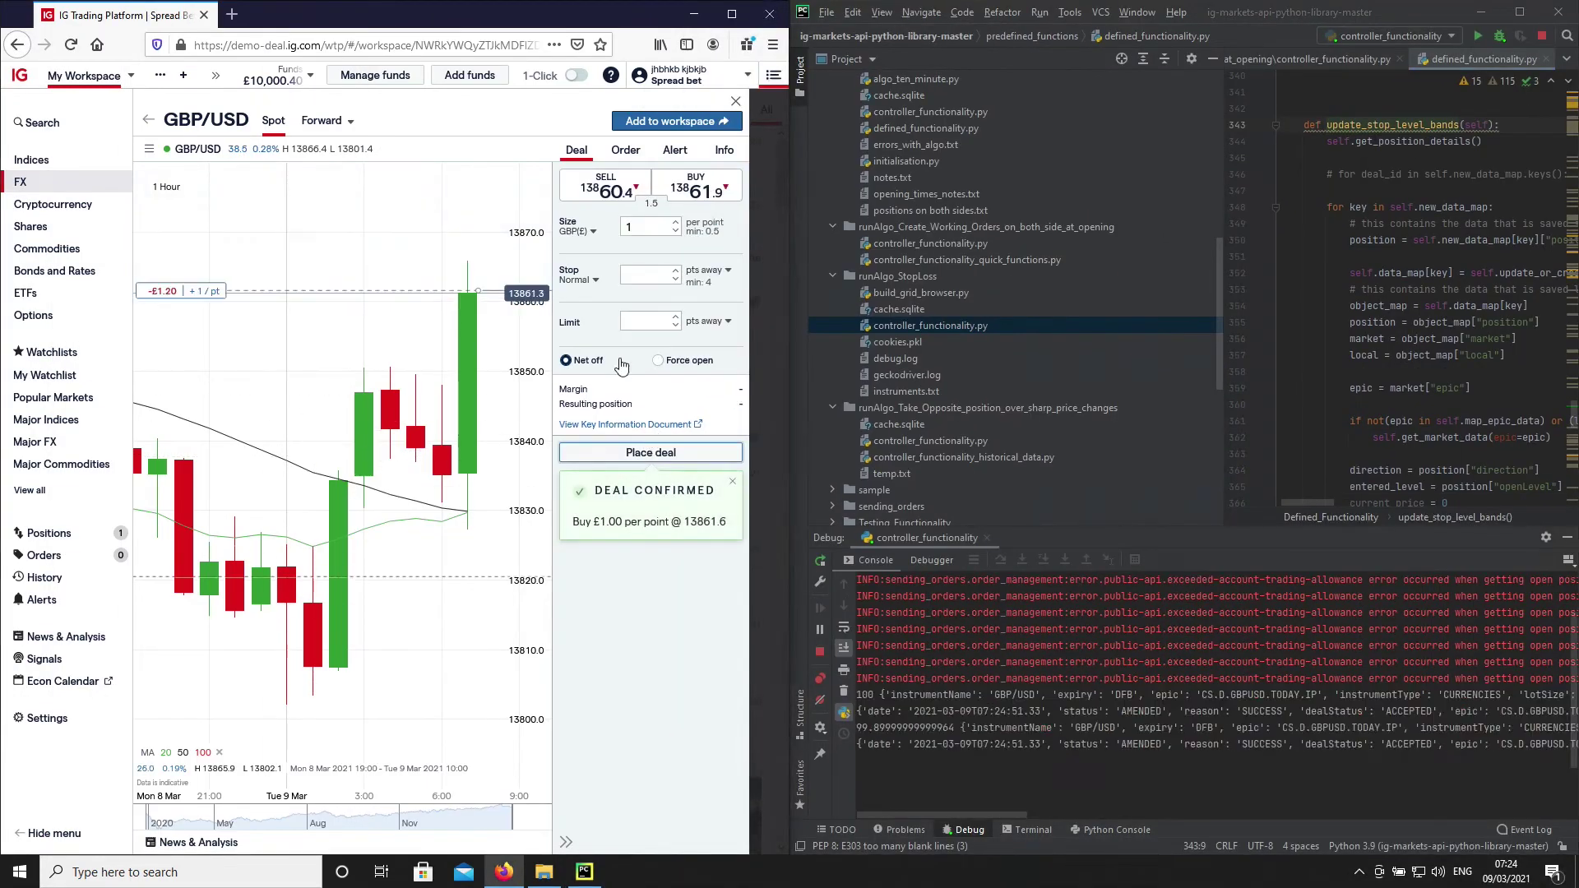
mouse_move(201, 292)
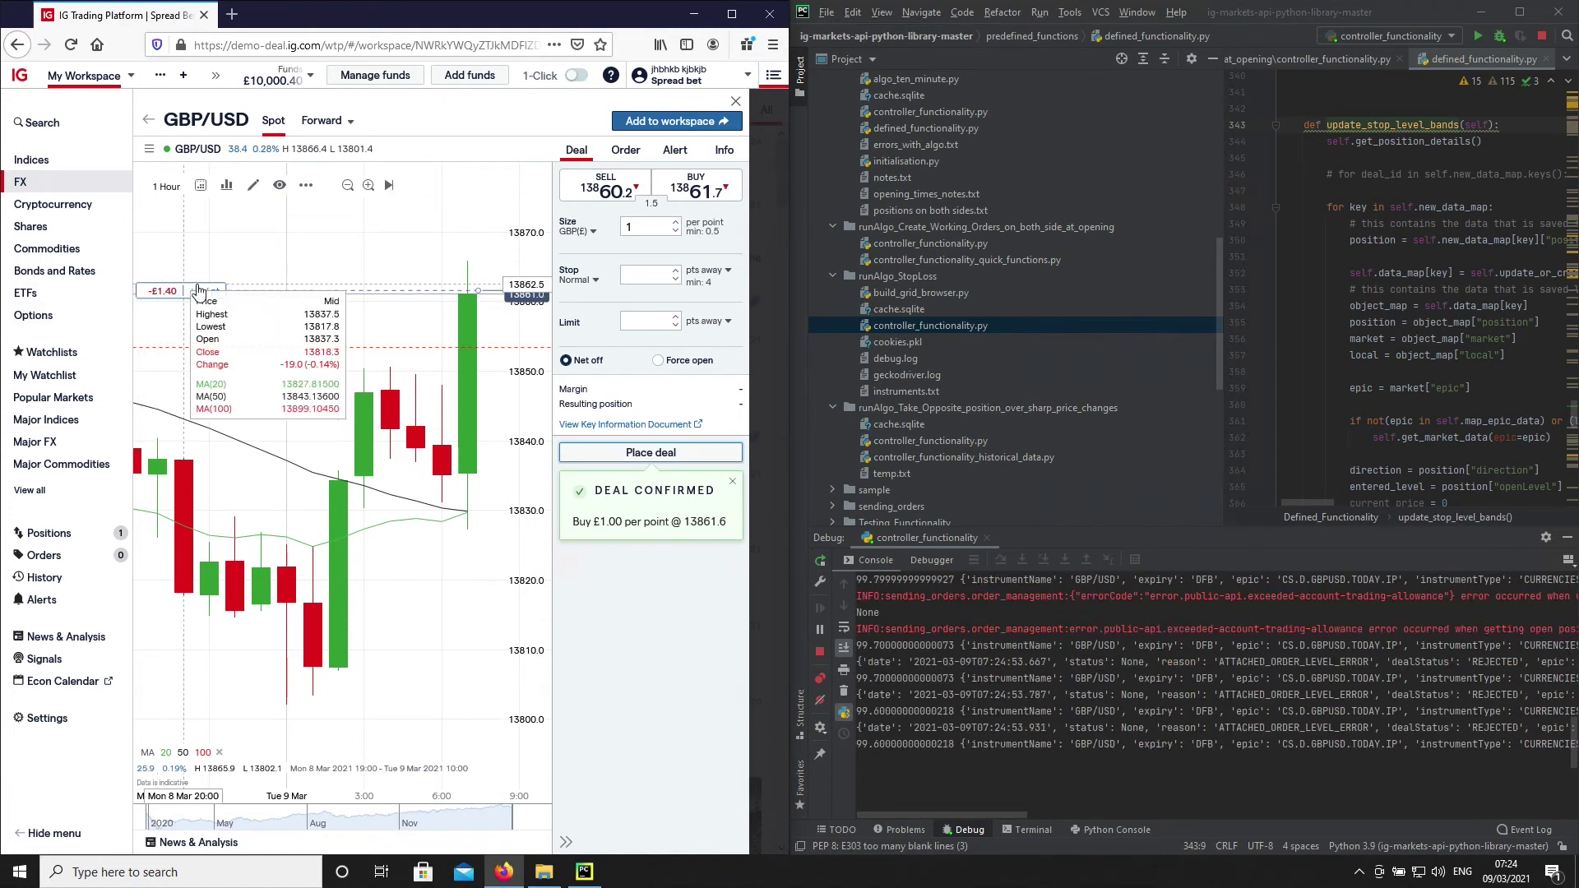
drag(376, 291, 378, 558)
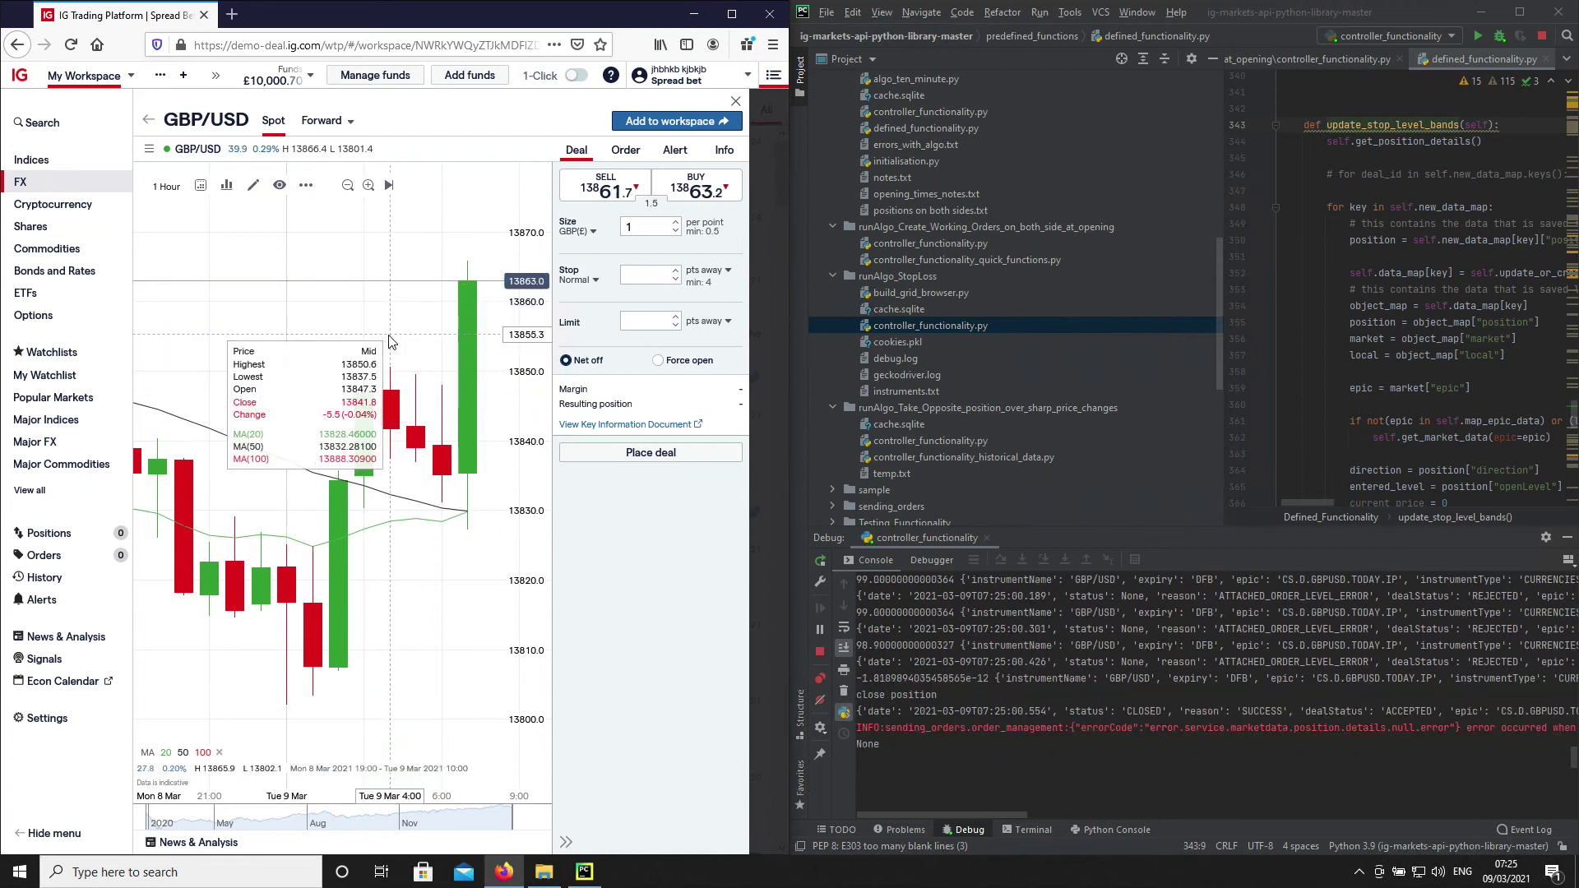
Enlarge the debug console, highlight the 98.9000000000327 and near-zero profit values, and maximize PyCharm.
drag(1151, 530, 1150, 361)
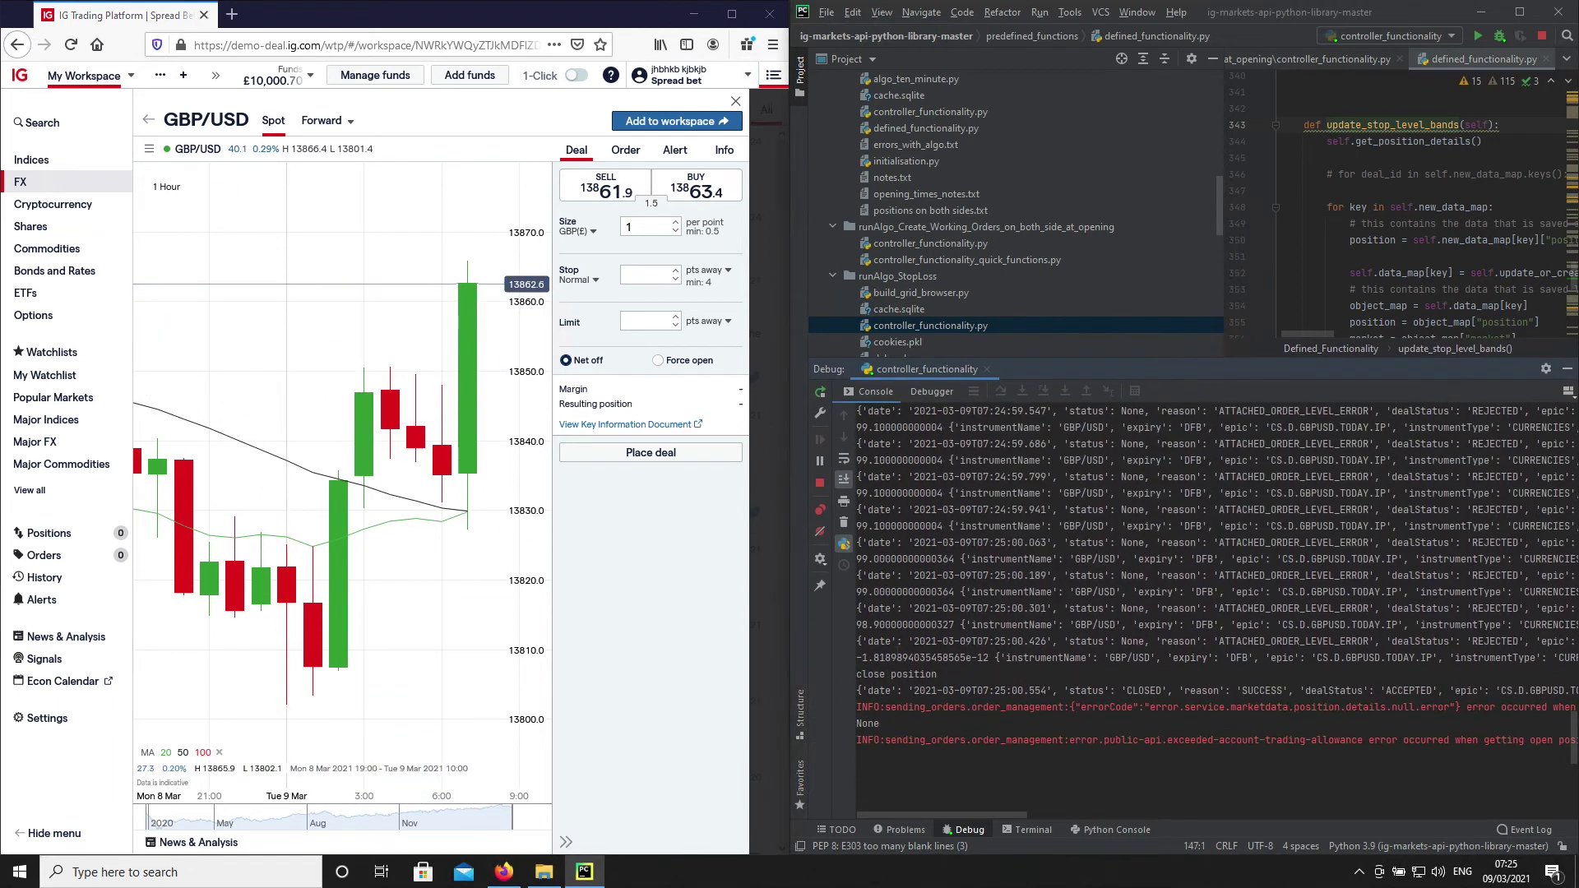
drag(857, 626, 957, 626)
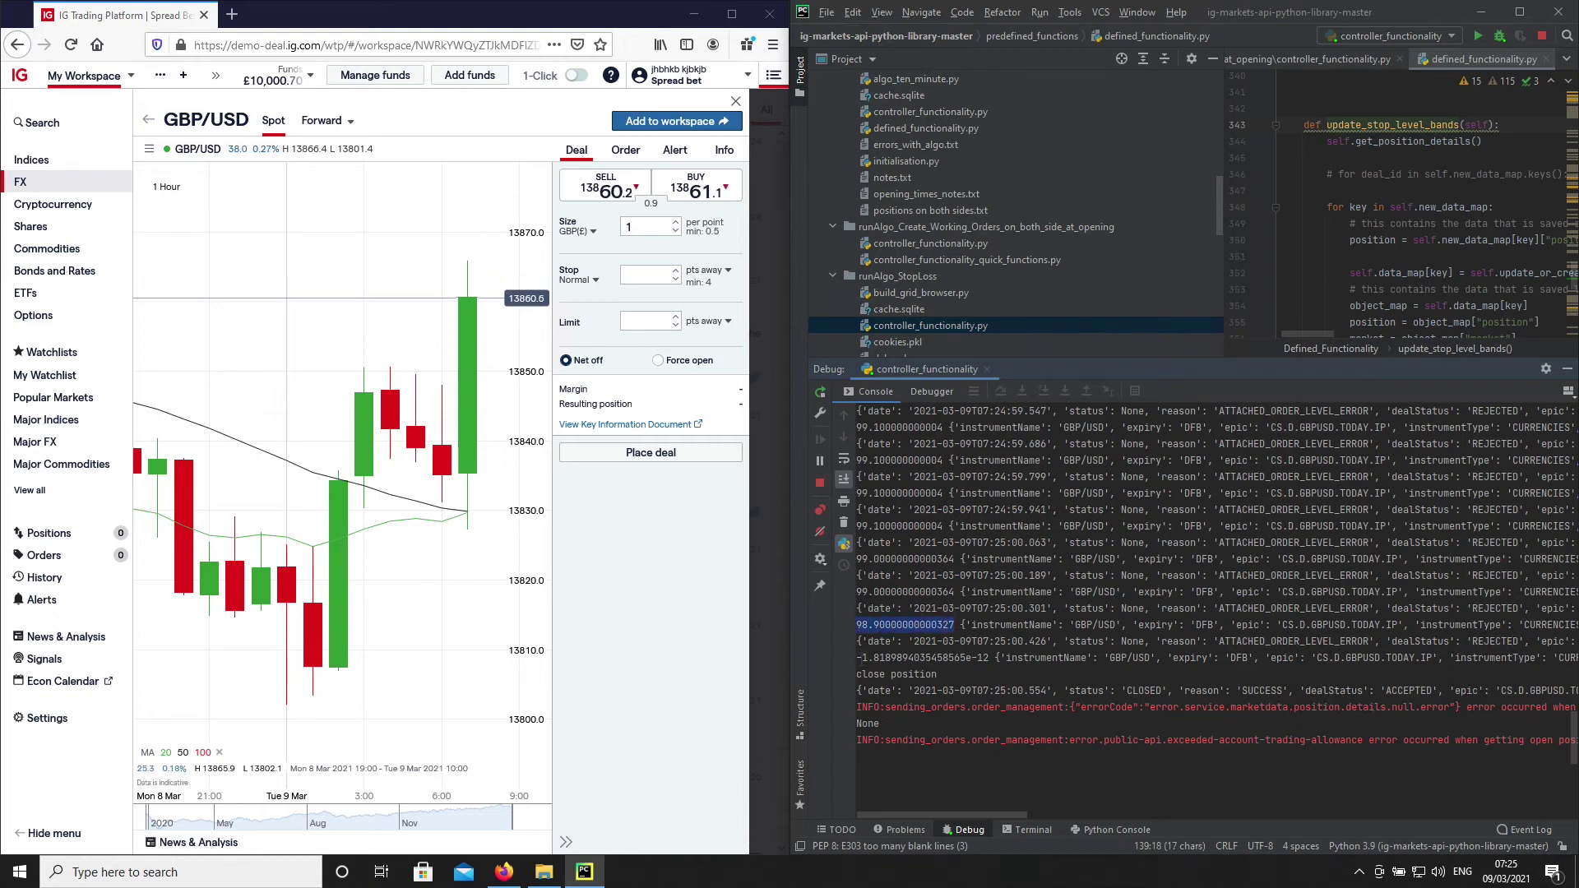
drag(856, 657, 969, 658)
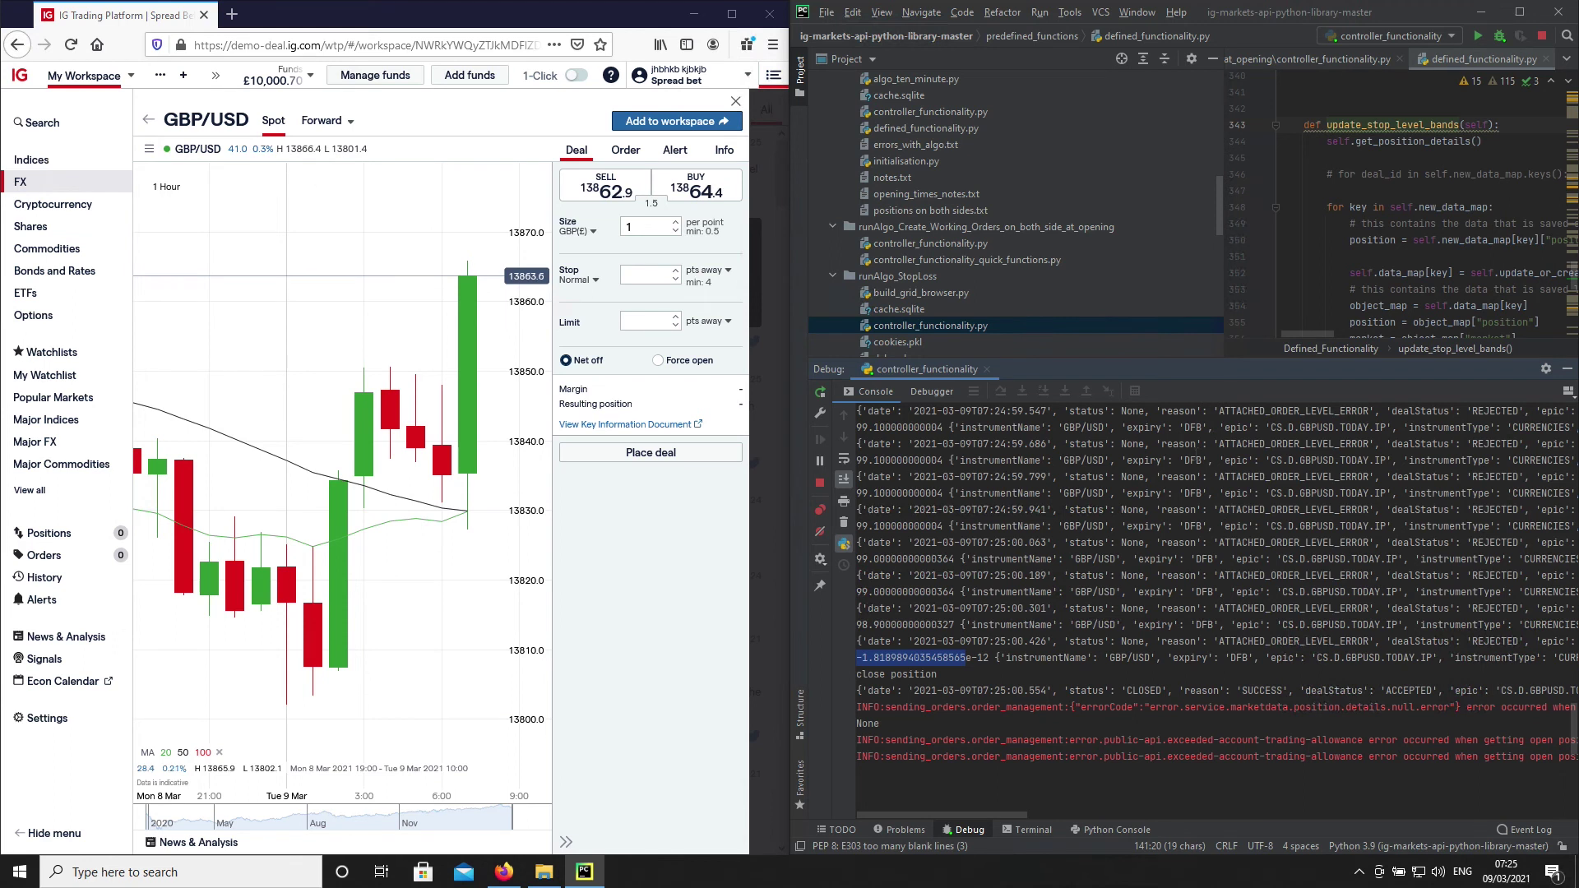
scroll(1210, 581, up, 2)
scroll(1209, 580, up, 2)
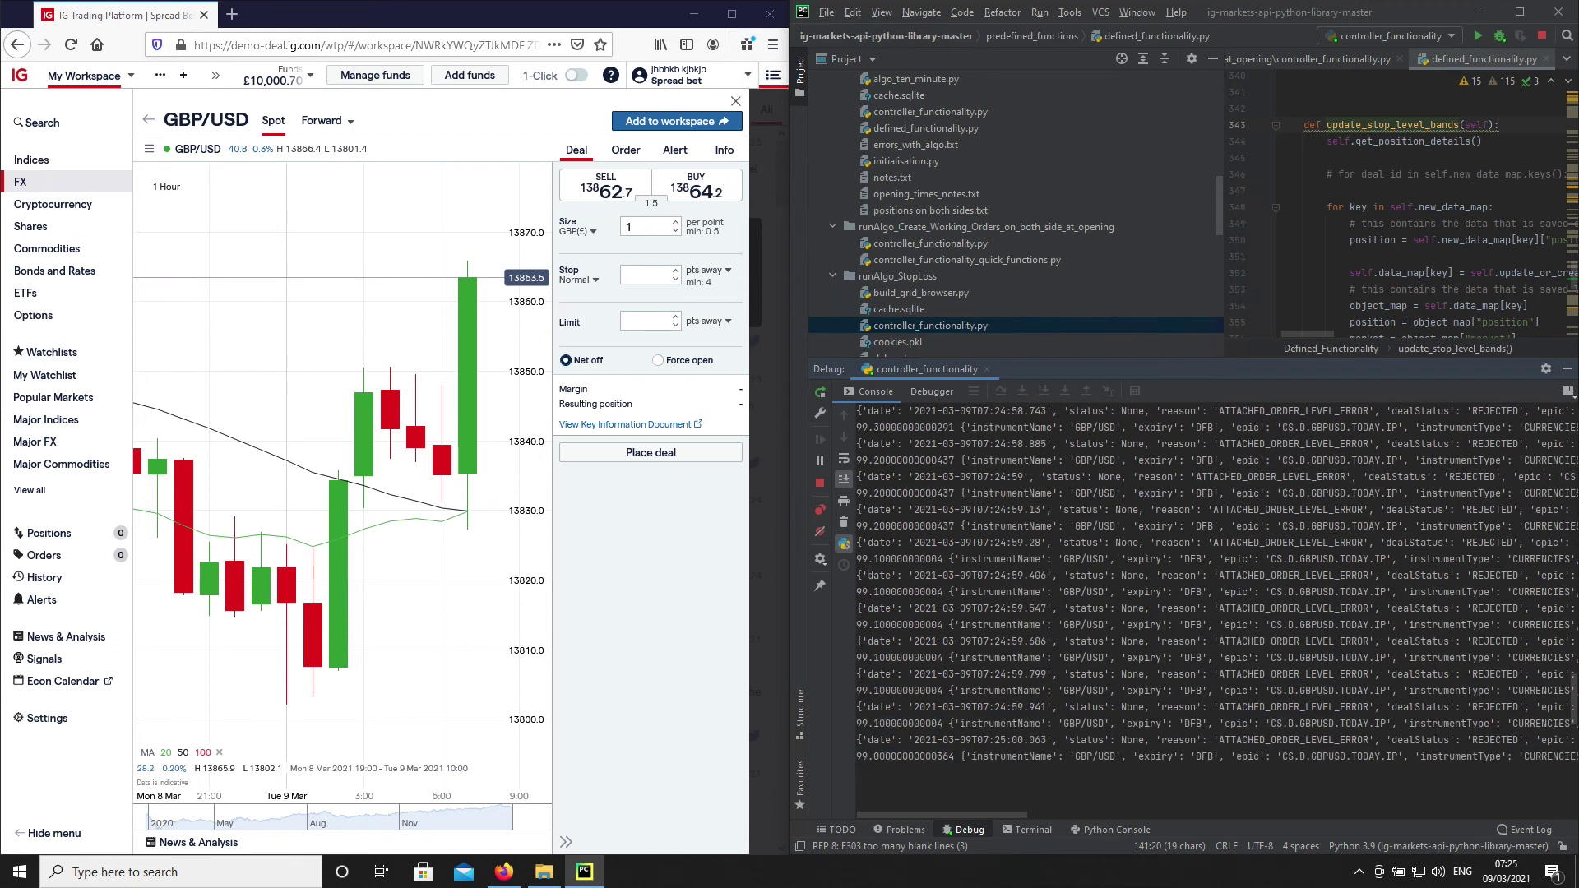
scroll(1218, 583, down, 3)
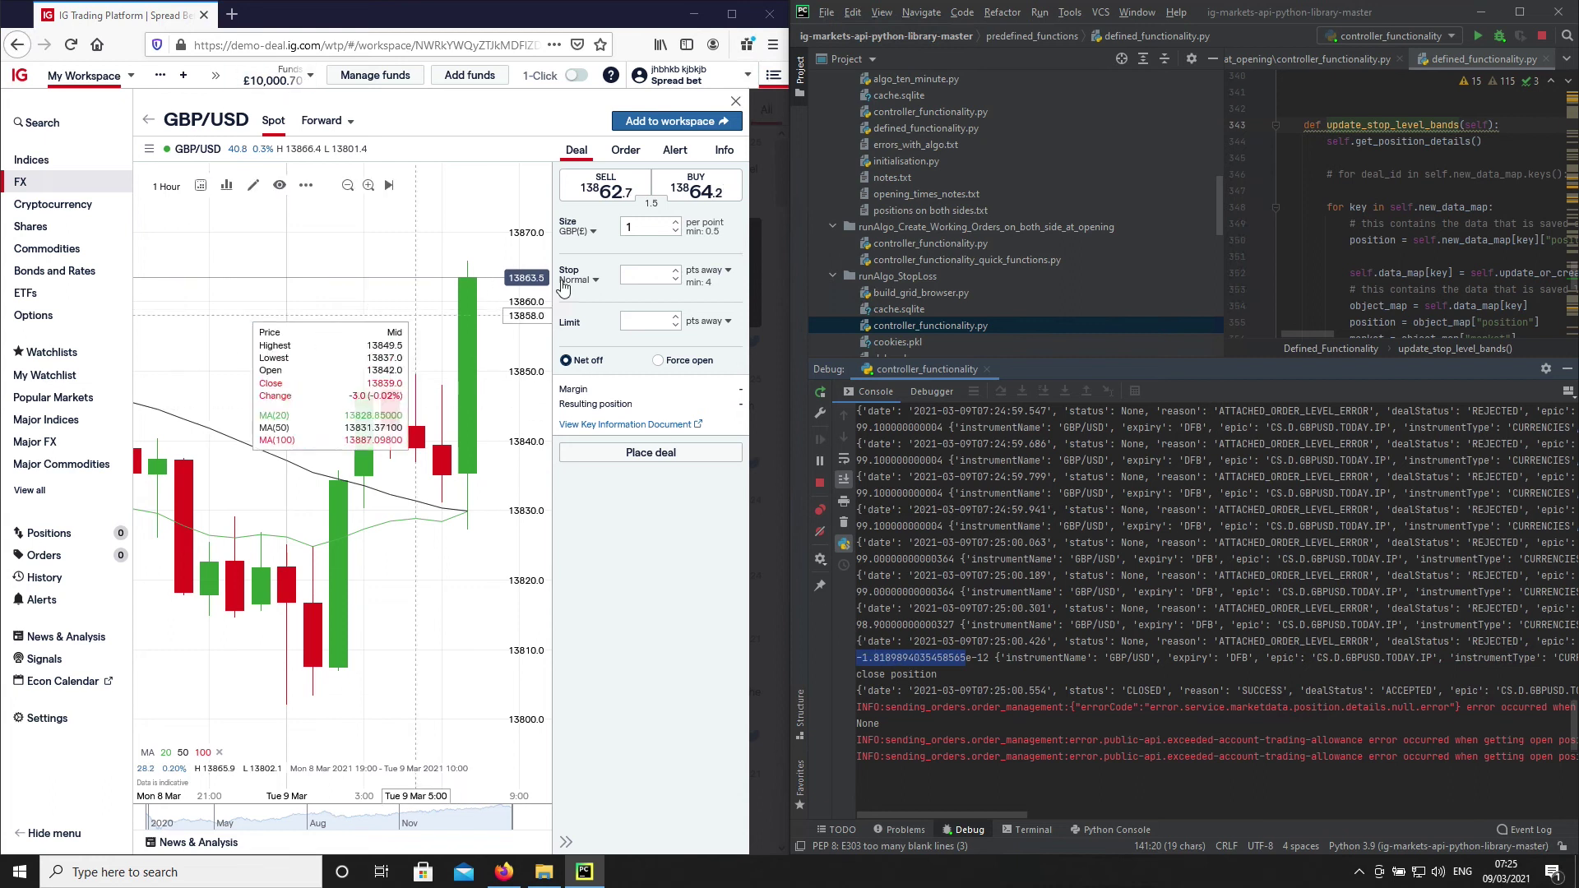
mouse_move(464, 198)
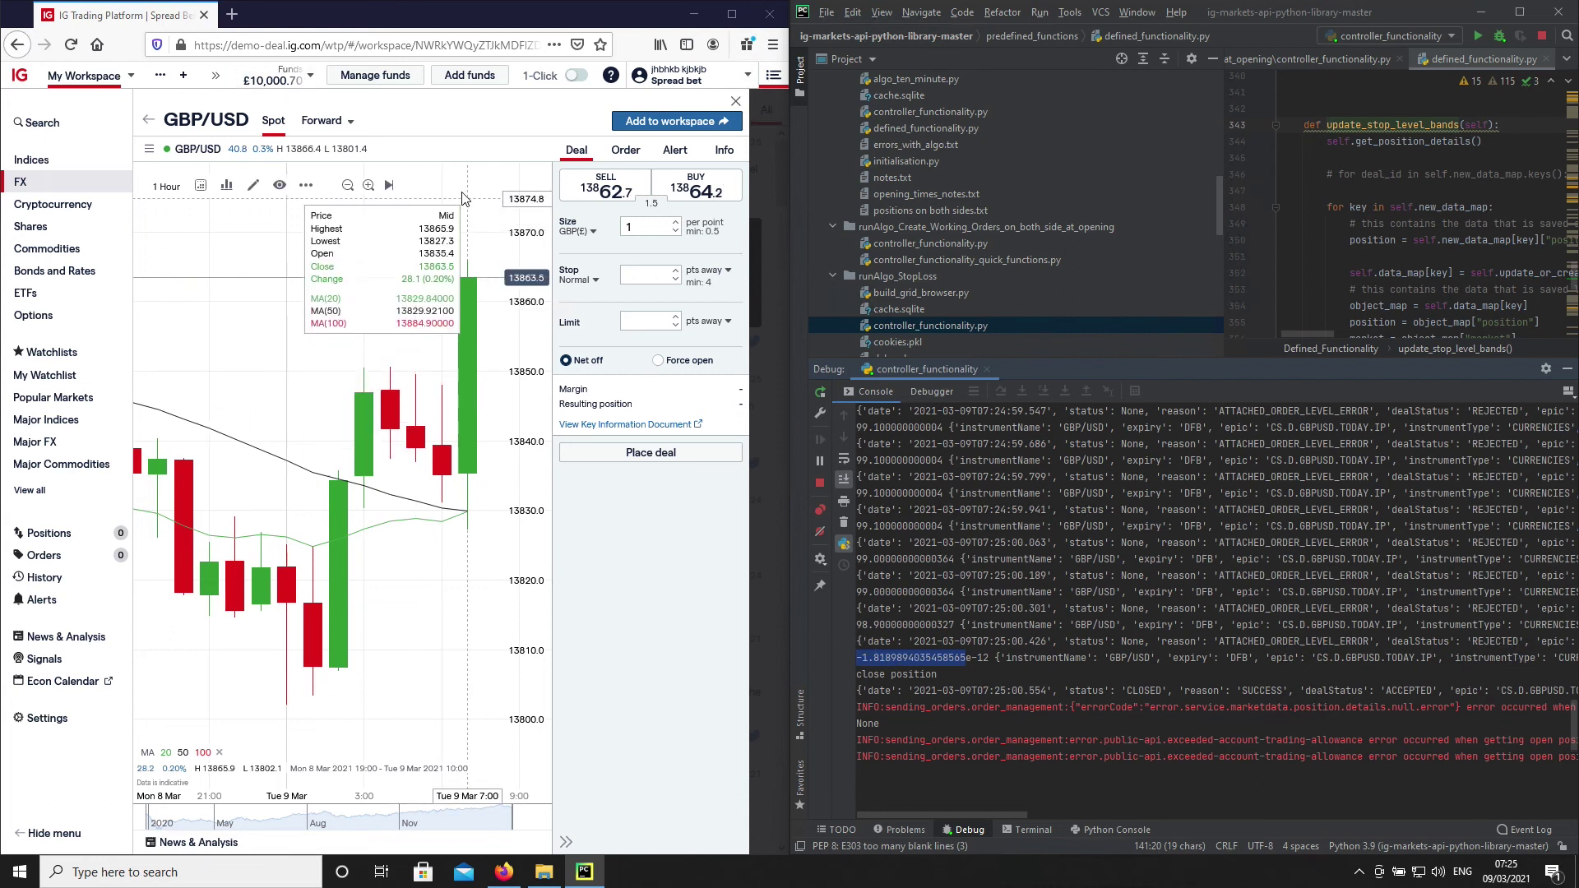
click(1519, 13)
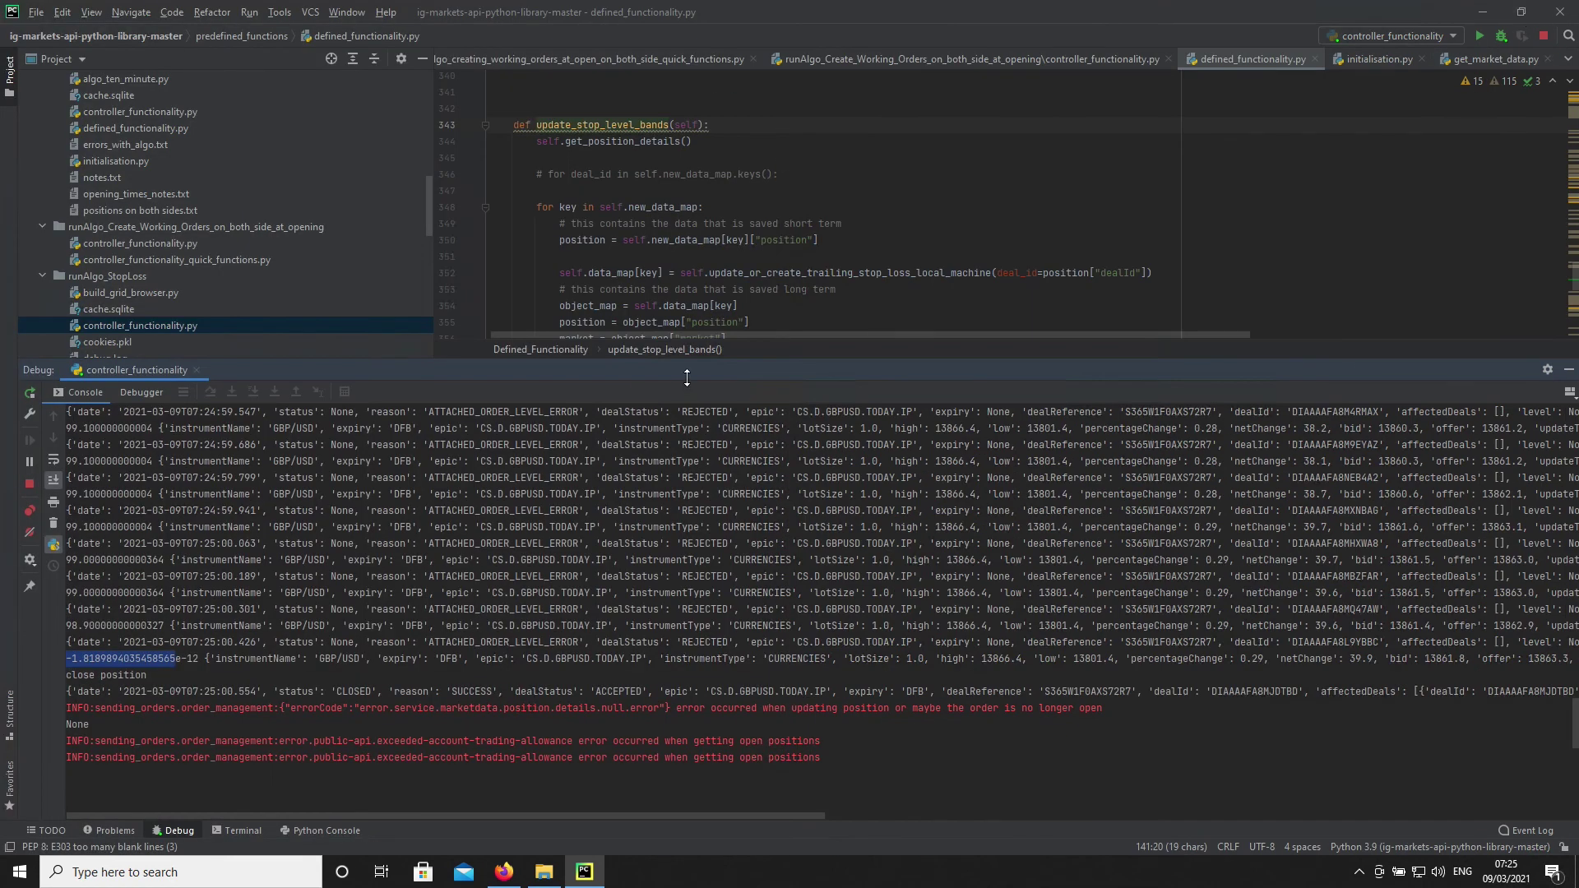
drag(688, 378, 687, 493)
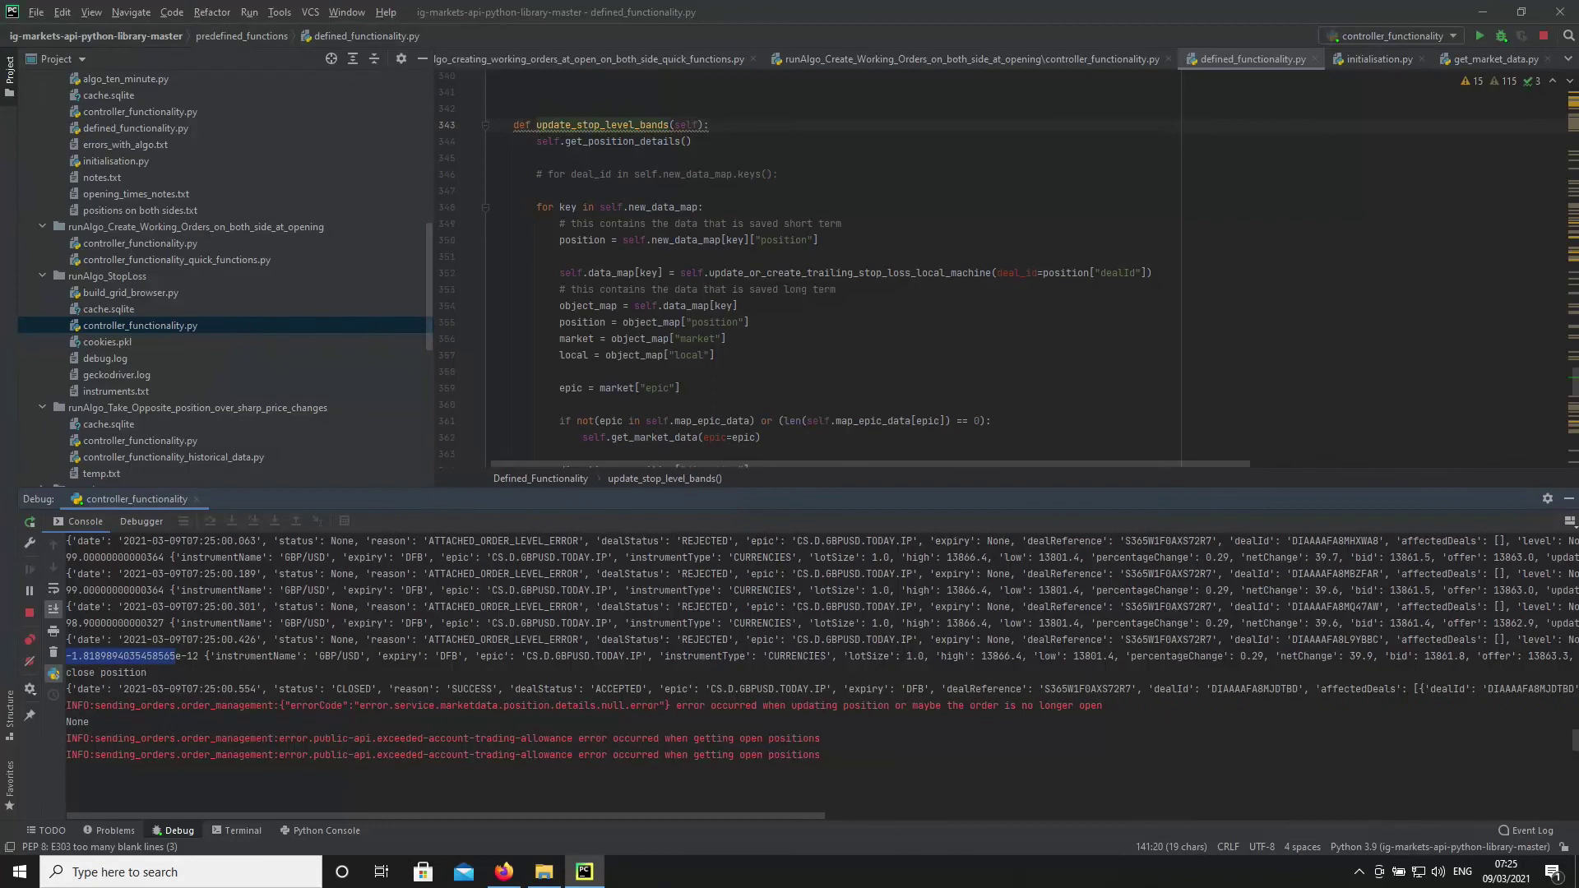
scroll(115, 173, up, 5)
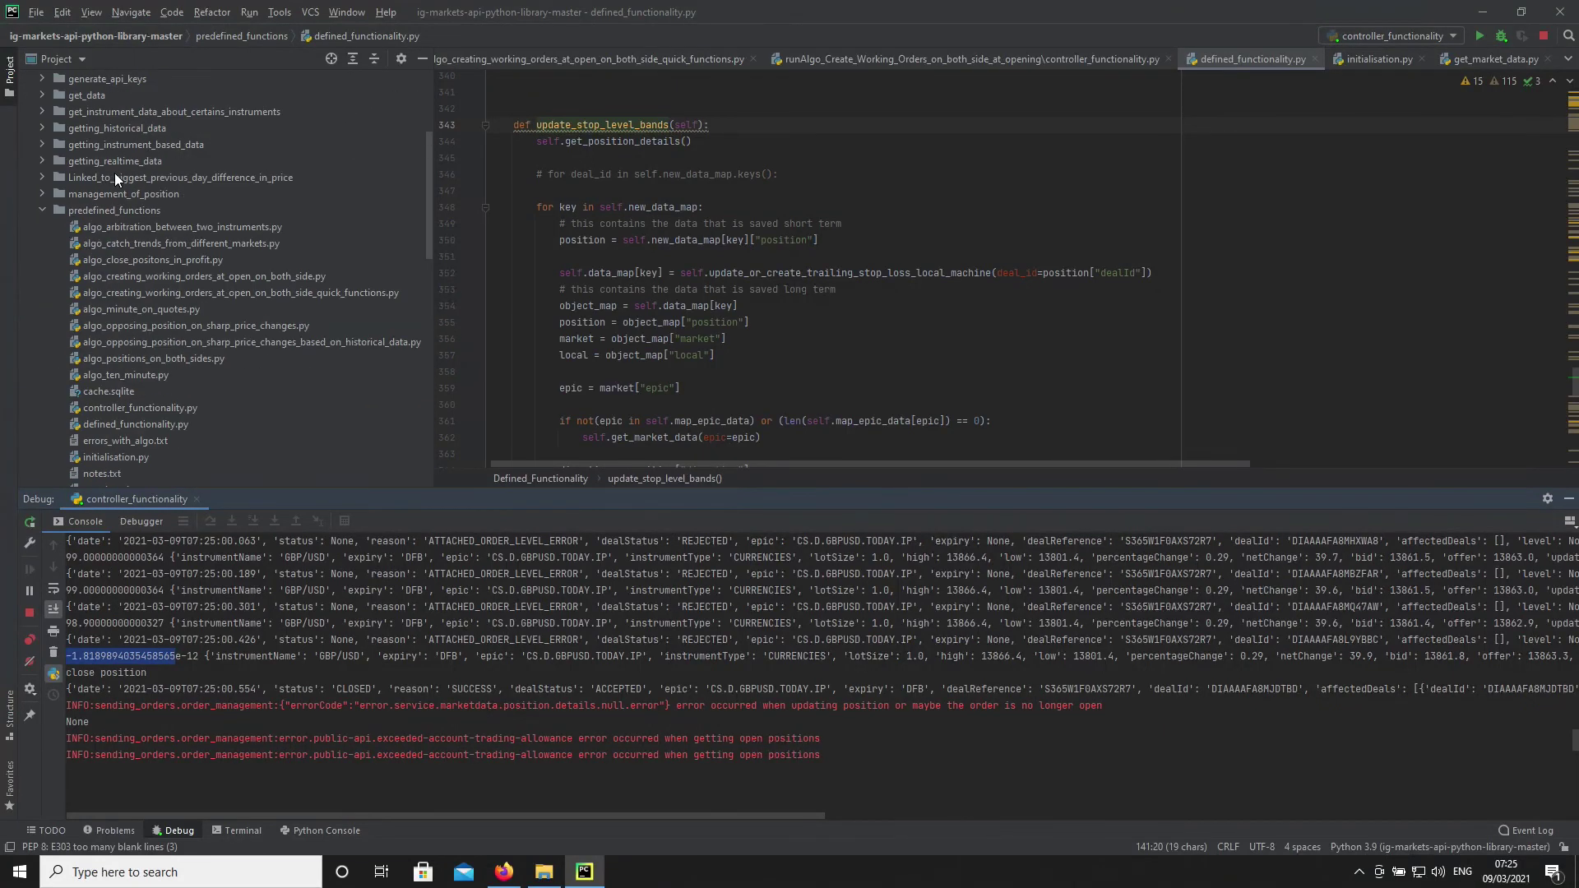